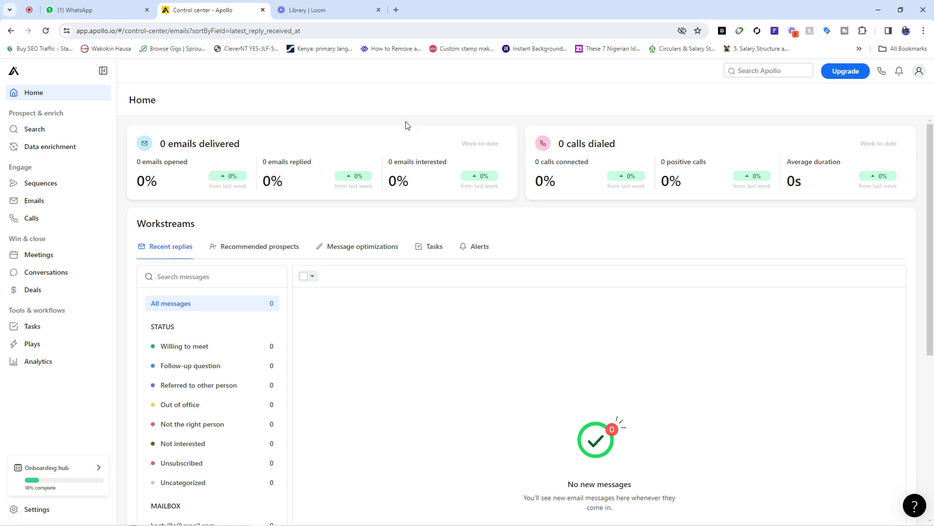
Step: Close the WhatsApp browser tab, keeping the Apollo Home page open
click(148, 10)
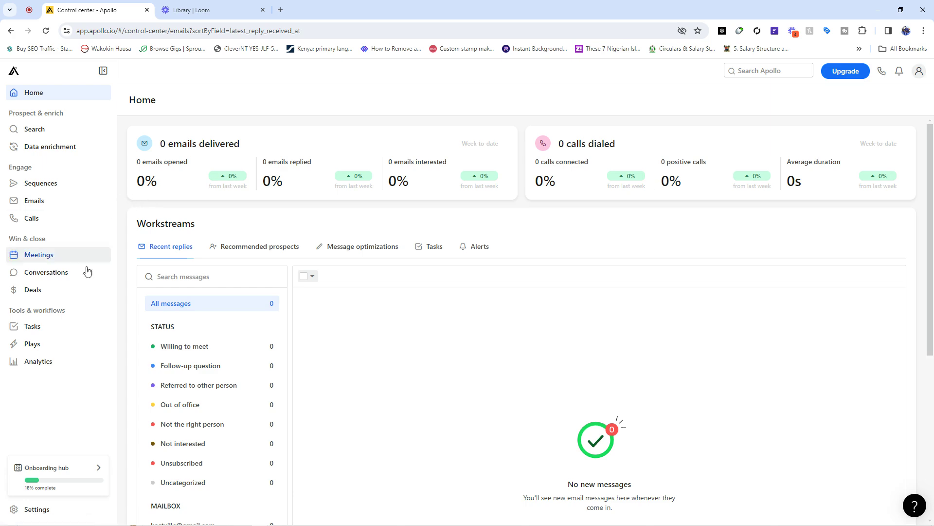
scroll(129, 281, down, 5)
scroll(129, 281, up, 5)
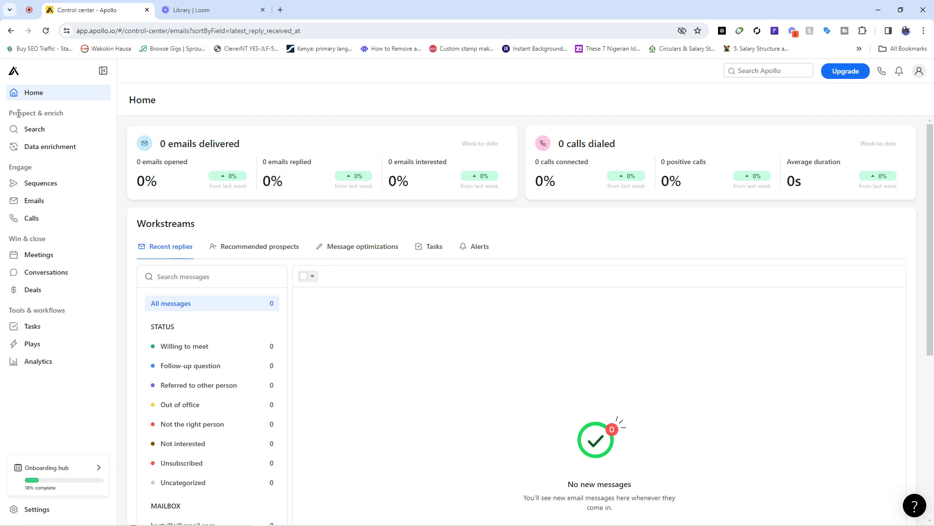
Step: Look over the navigation sections Prospect & enrich, Engage, Win & close, and Tools & workflows
drag(8, 114, 72, 113)
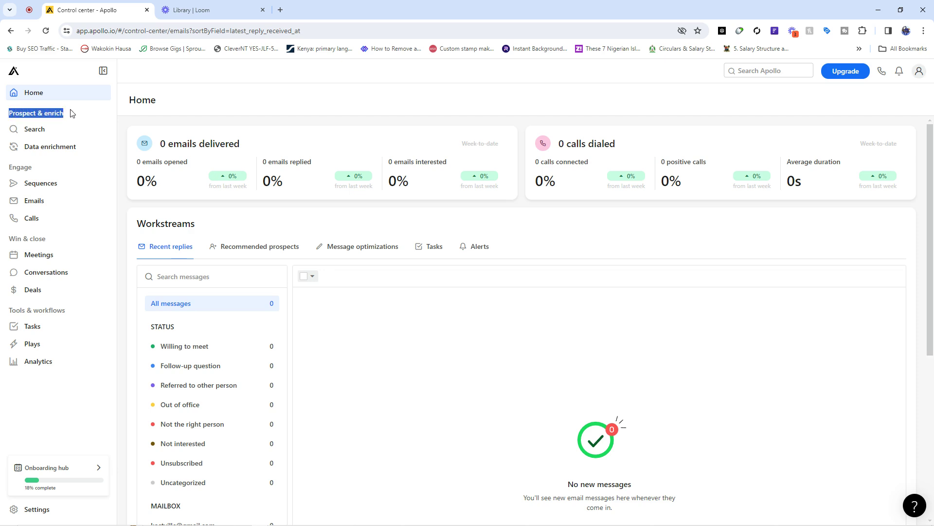
drag(5, 167, 51, 171)
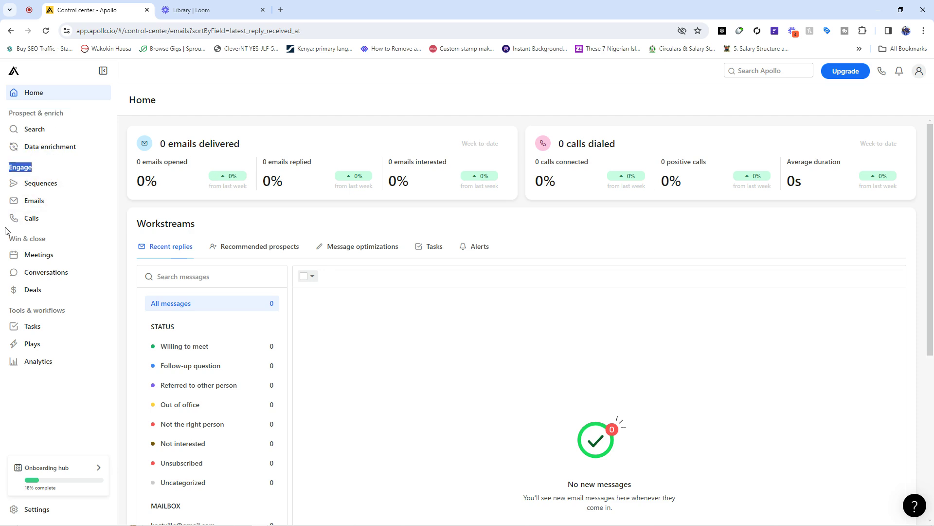
drag(5, 234, 53, 240)
click(5, 313)
drag(5, 316, 80, 318)
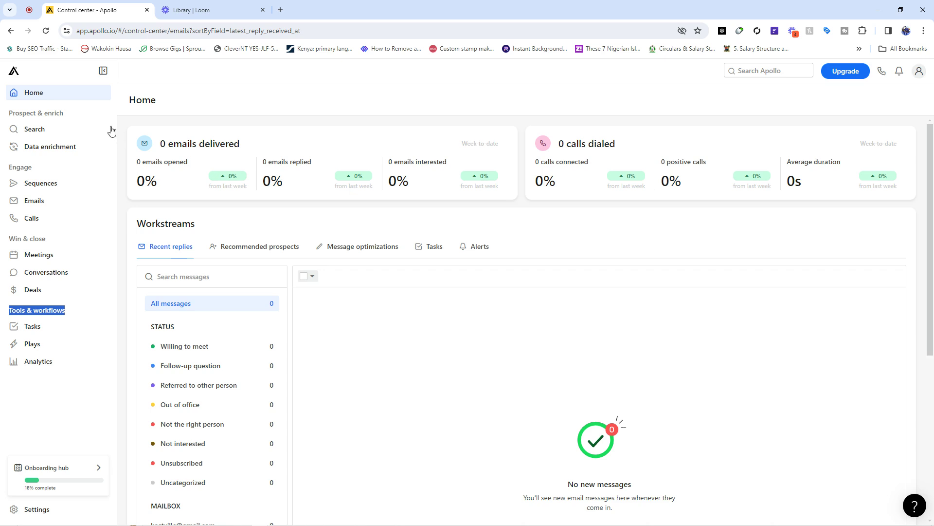
Step: Examine the Home dashboard's email and call statistics and the Recent replies workstream with its message statuses
click(30, 92)
click(613, 147)
drag(613, 147, 568, 146)
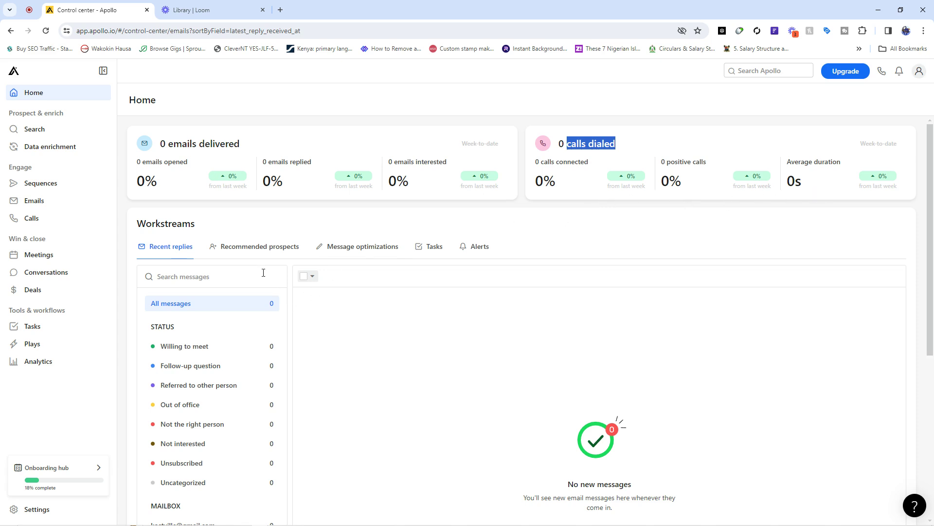
scroll(244, 292, down, 5)
scroll(236, 321, up, 4)
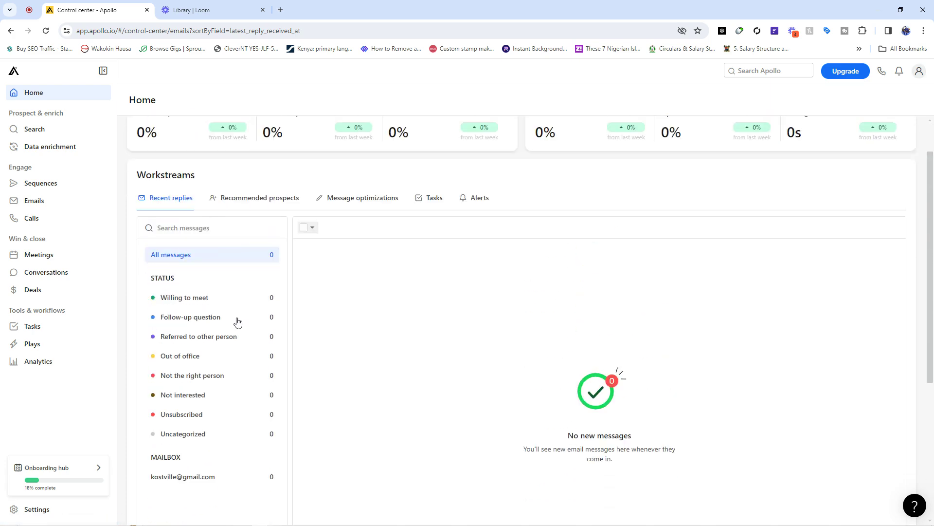
scroll(225, 298, up, 1)
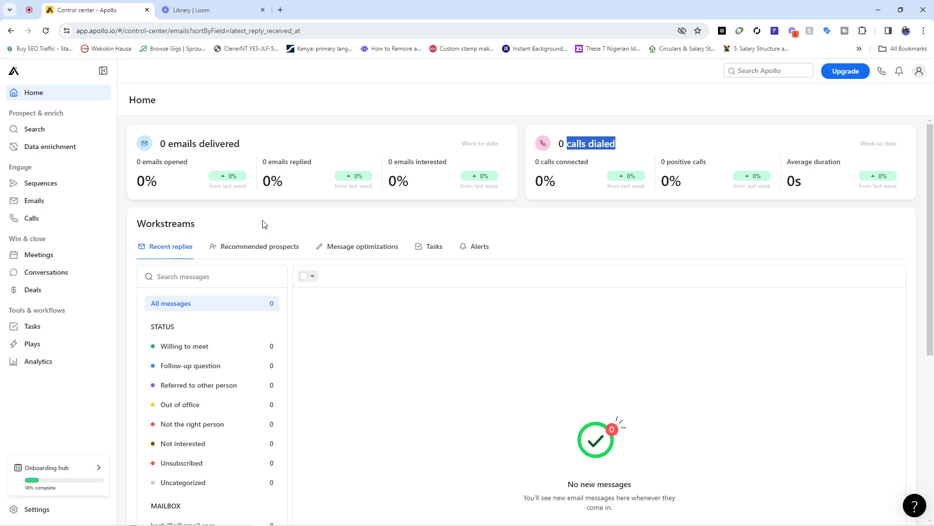
Step: View the Recommended prospects, Message optimizations, Tasks and Alerts workstreams on the Home page
click(248, 249)
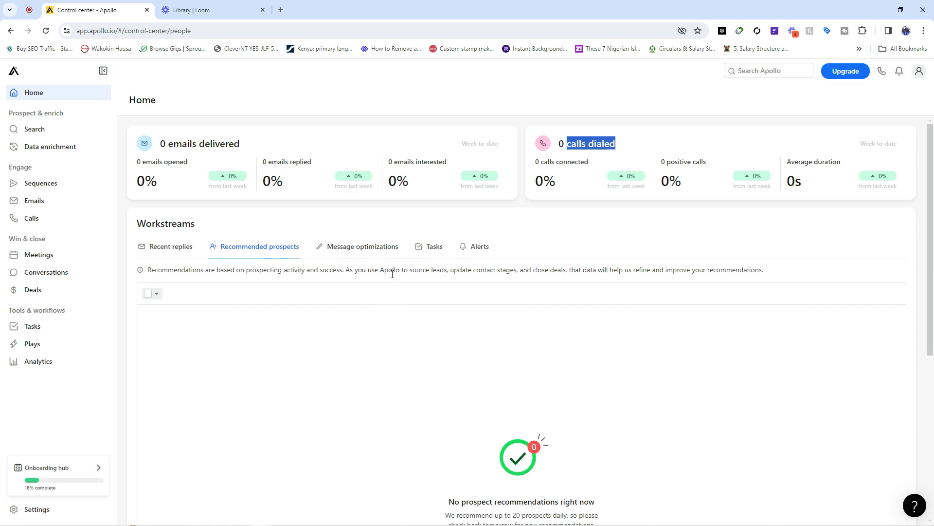
click(372, 248)
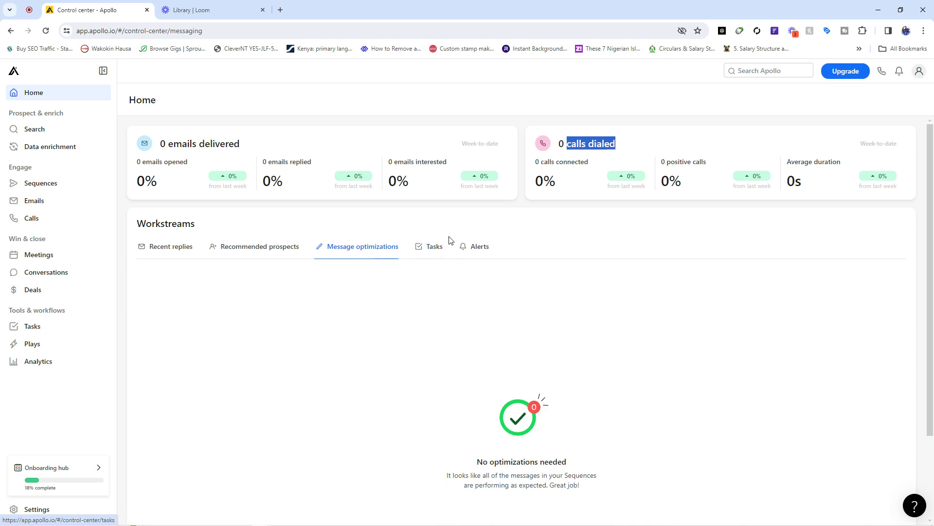
click(421, 249)
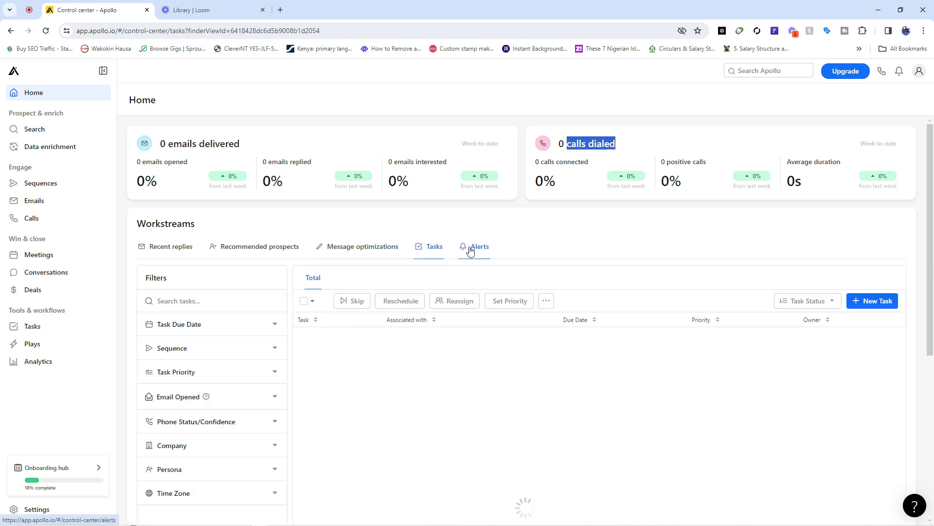
click(475, 246)
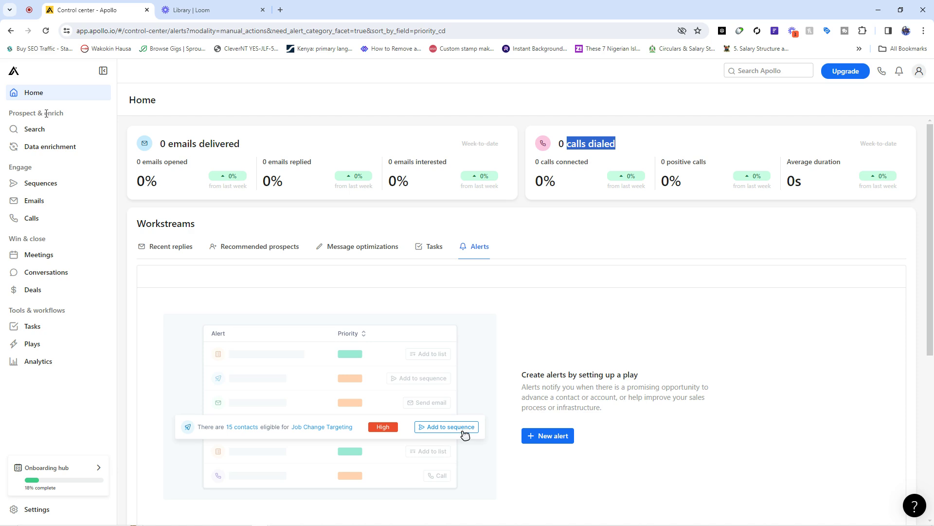
Step: Open the people search without creating a persona, and inspect the Lists, Persona and Name filters
click(42, 131)
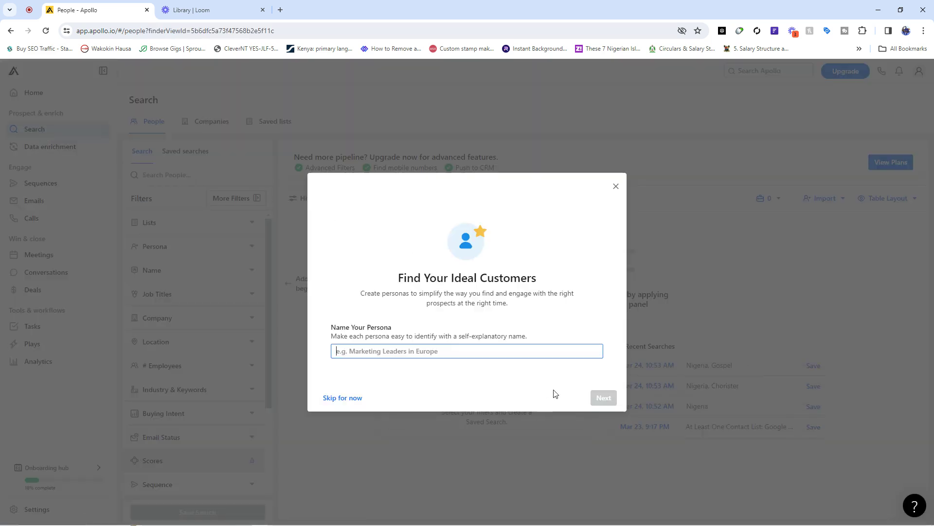
click(615, 188)
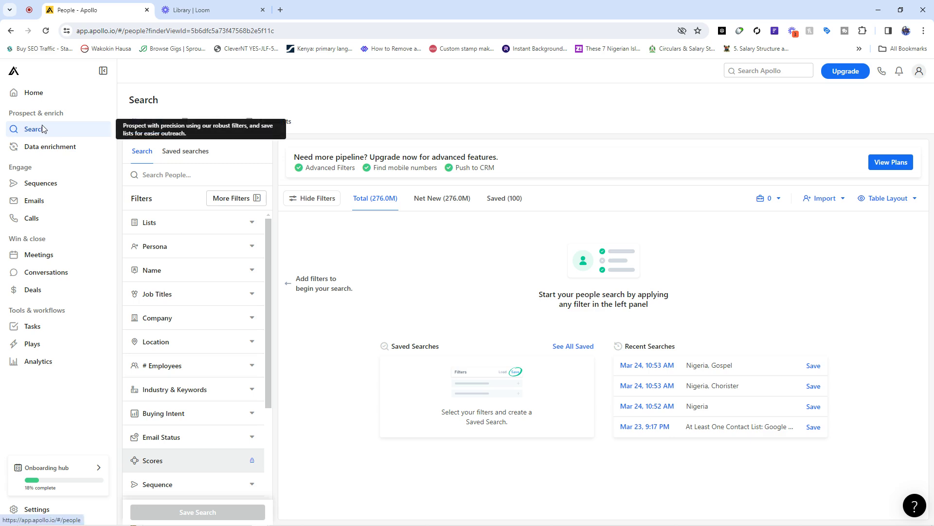
click(256, 225)
click(255, 224)
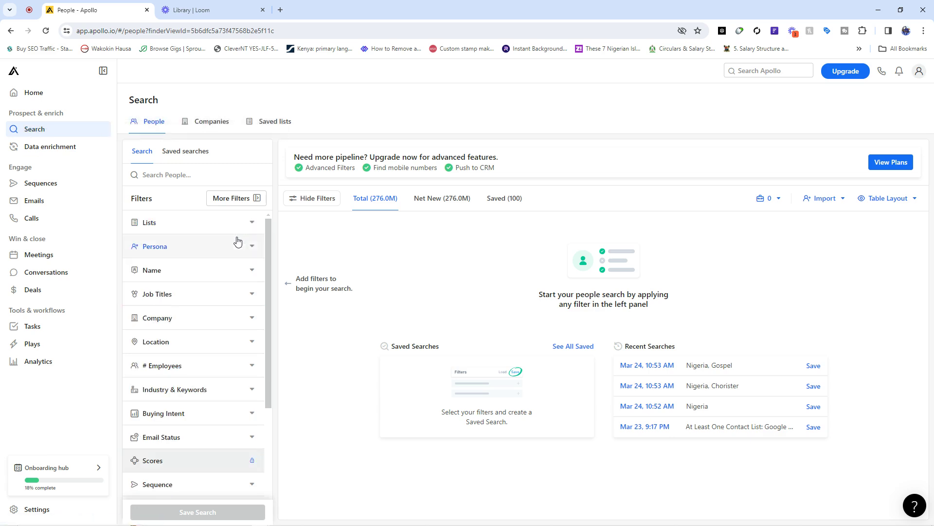
click(253, 247)
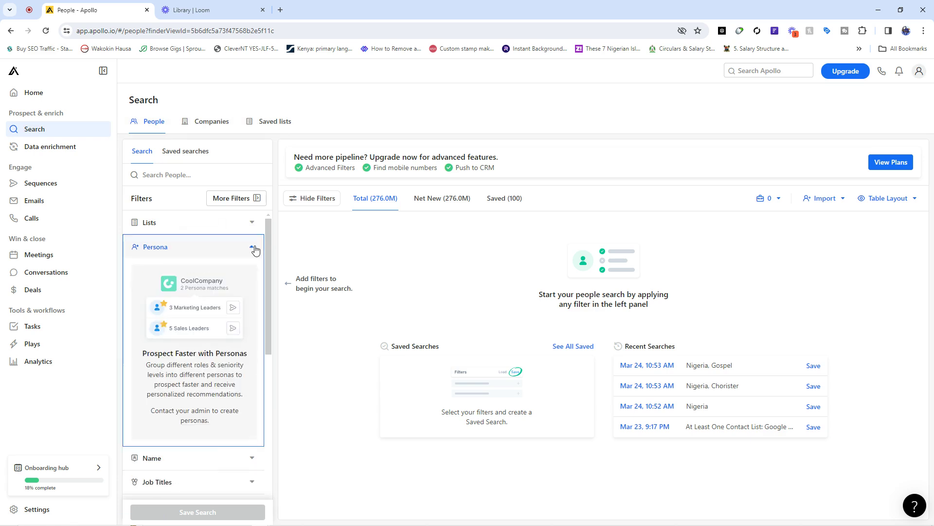
click(252, 246)
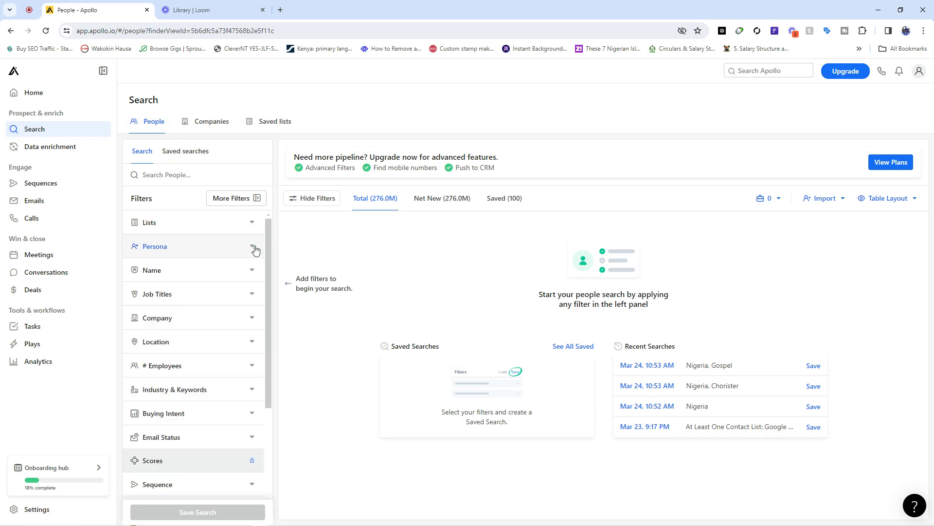
click(253, 269)
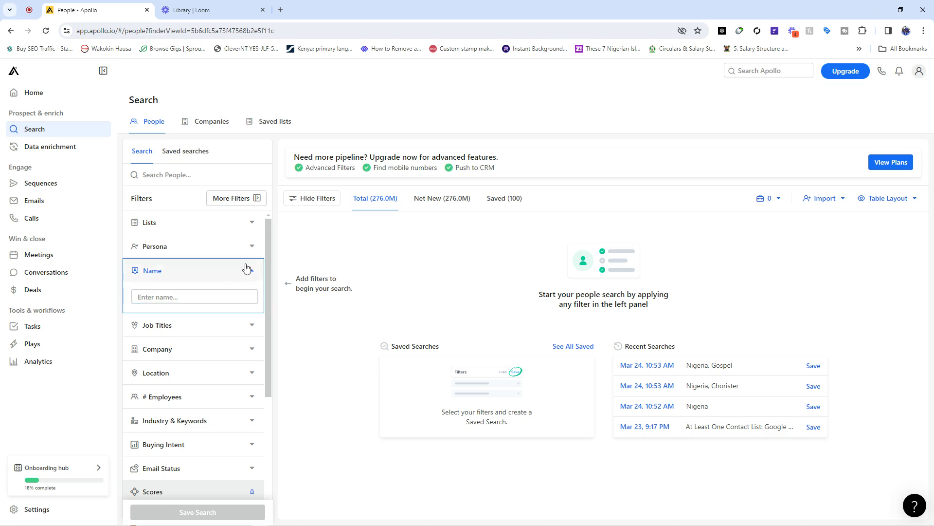
click(252, 270)
Step: Inspect the options of the Job Titles, Company and Location filters in the people search, leaving them collapsed
click(247, 296)
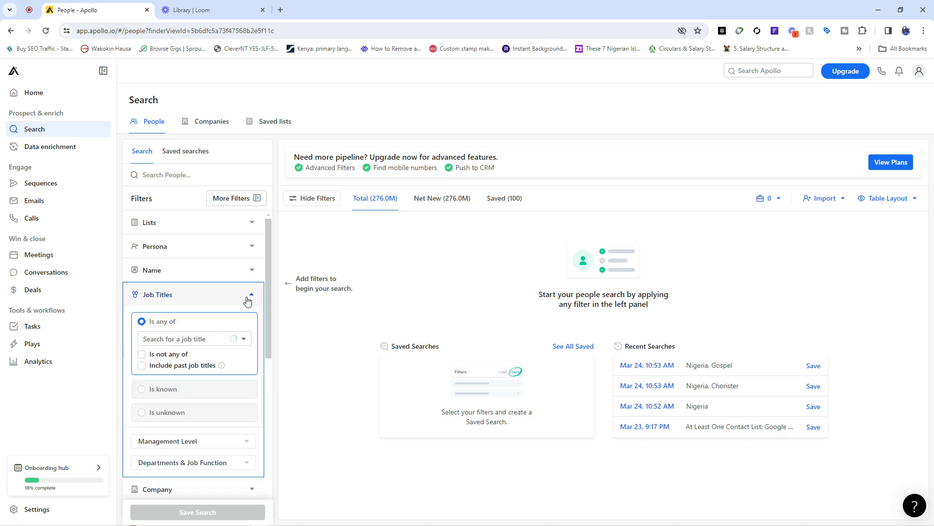
click(247, 296)
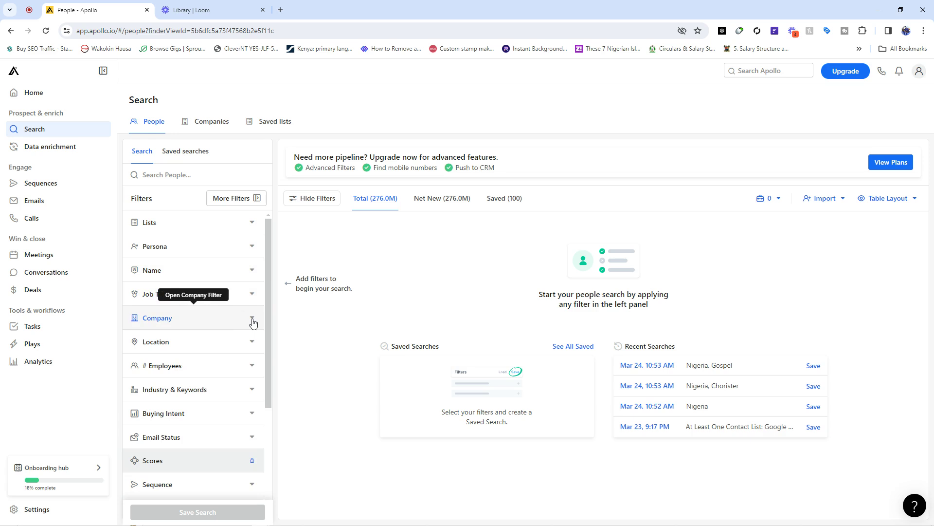
click(253, 321)
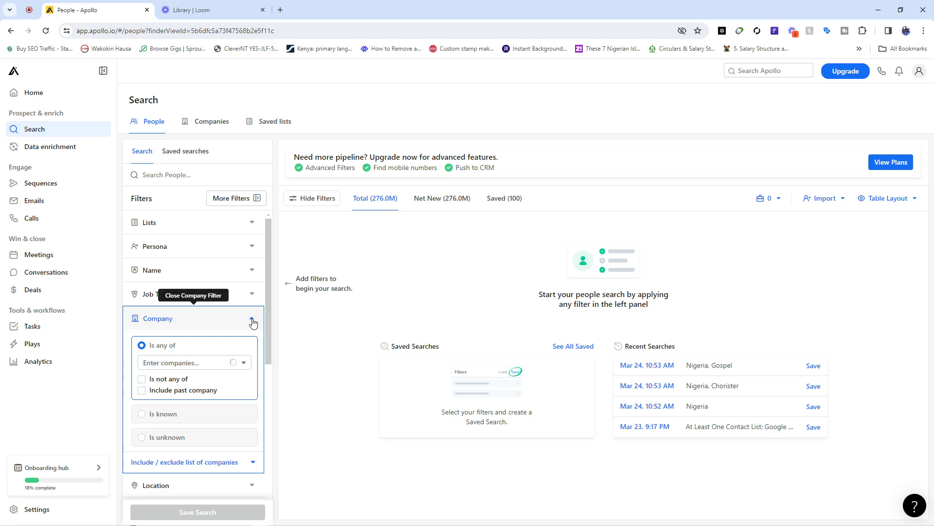
click(253, 321)
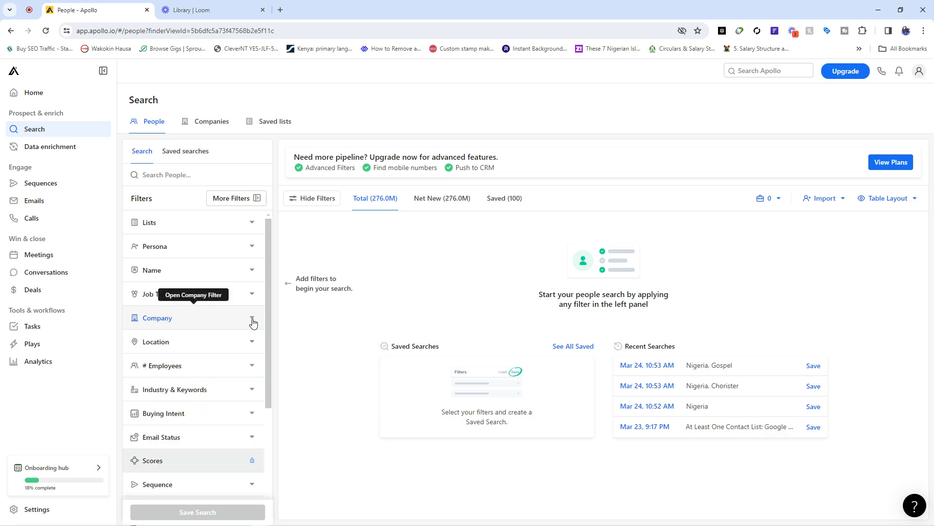
click(252, 343)
click(252, 344)
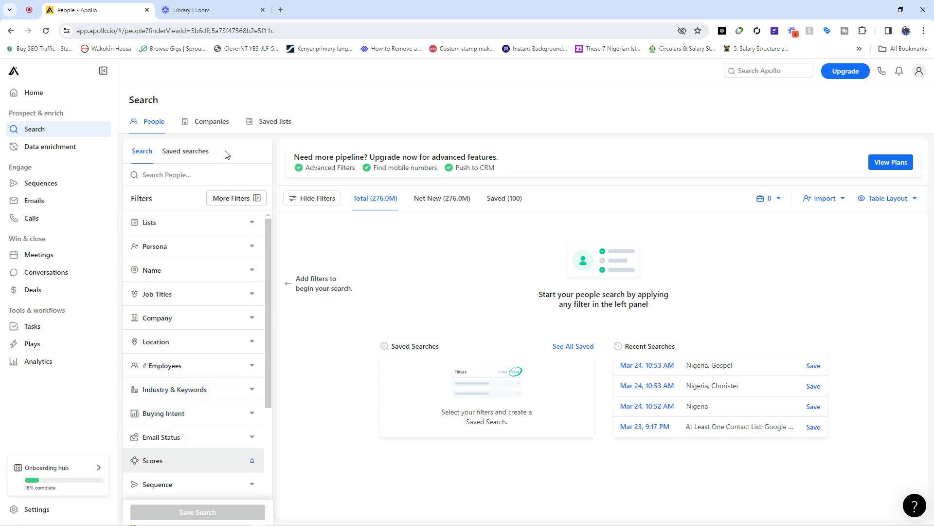
Step: View the company search and the saved people lists
click(214, 126)
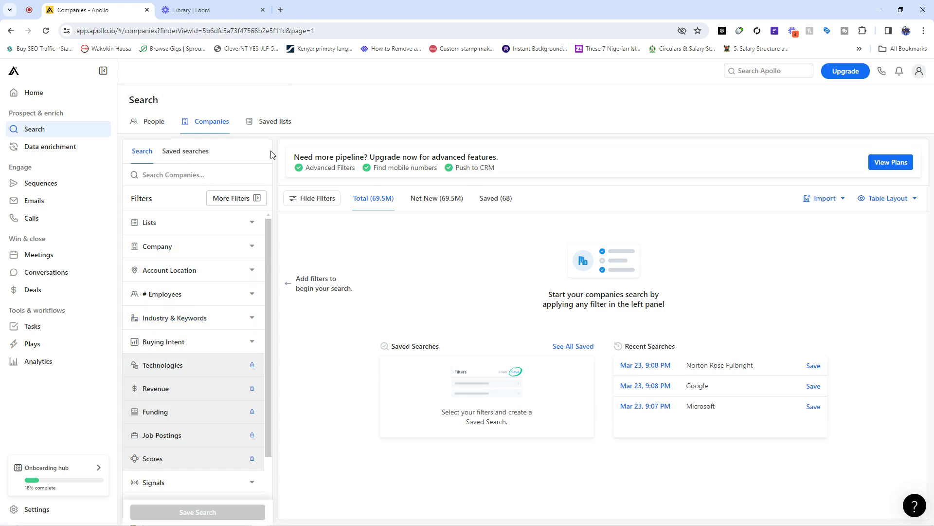
click(274, 123)
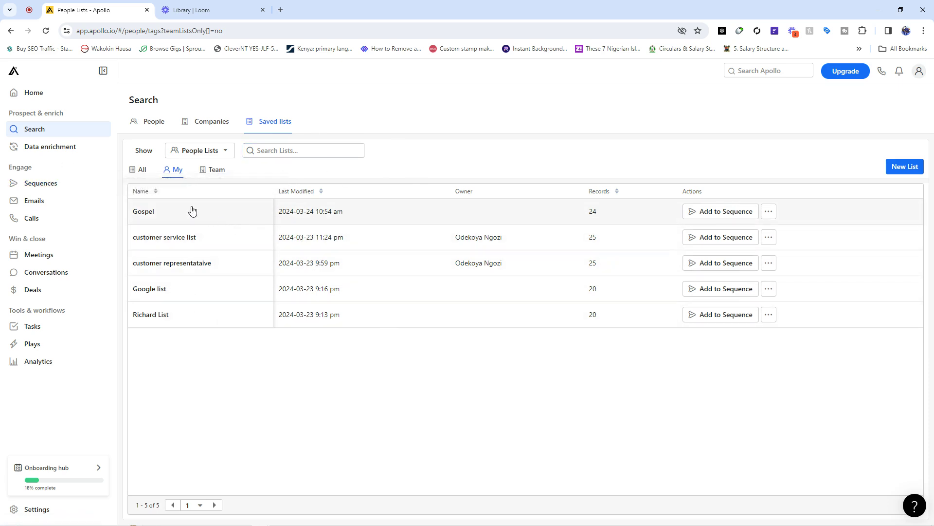
Step: View the Data enrichment health center and the list of existing sequences
click(34, 149)
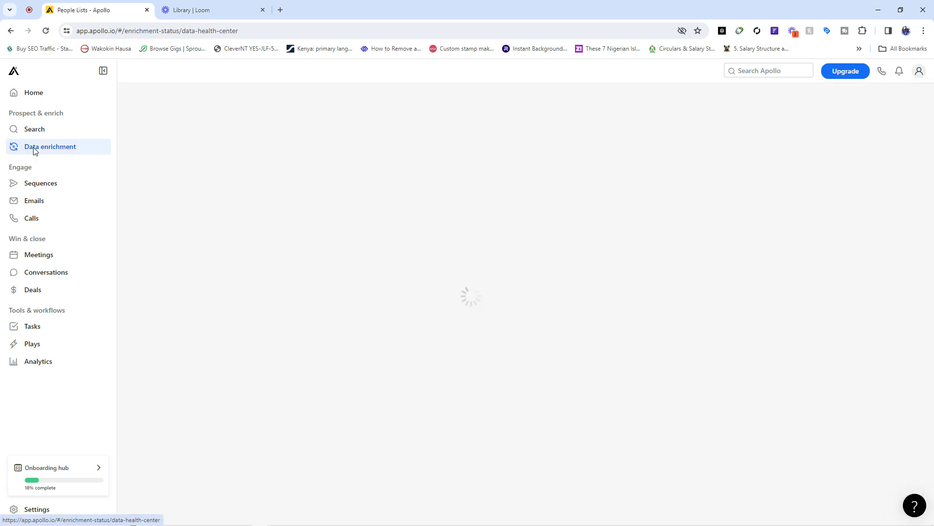
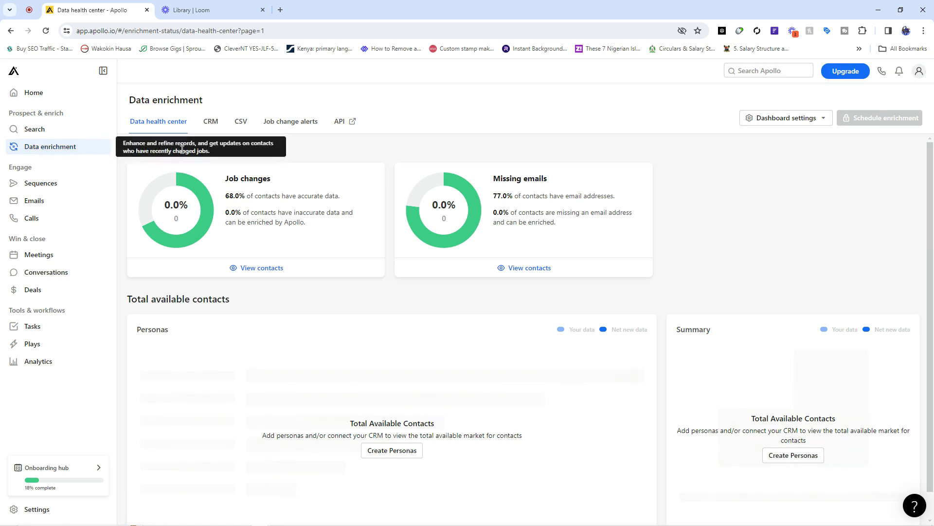
click(58, 187)
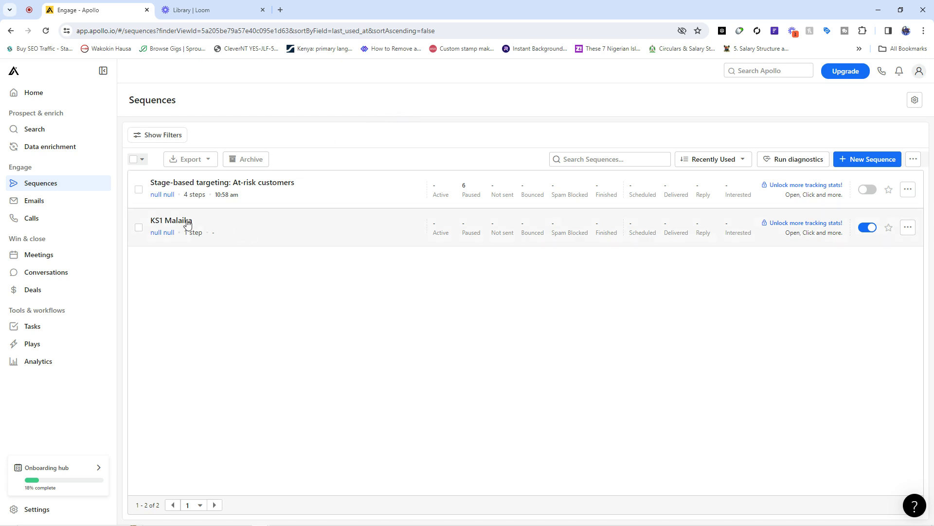
Step: Examine the Emails page and its Templates section, and return to the list of all emails
click(52, 203)
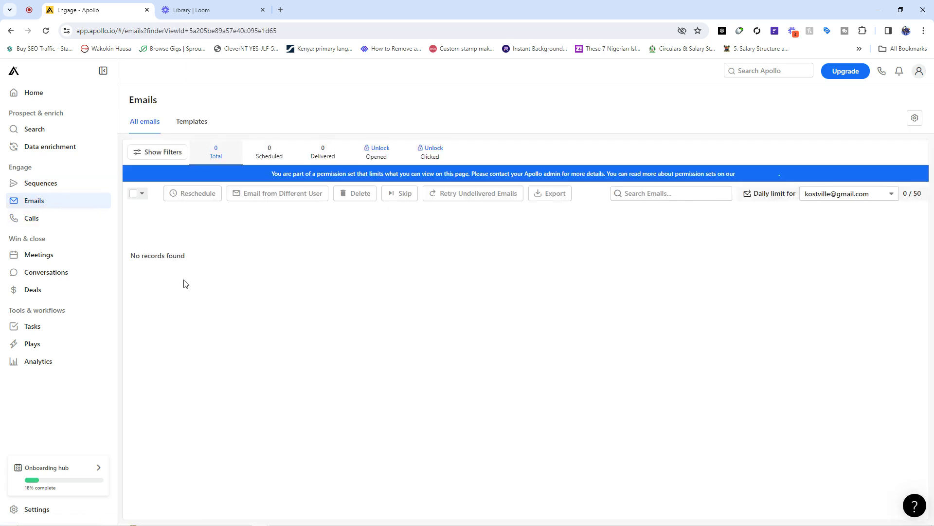
click(196, 127)
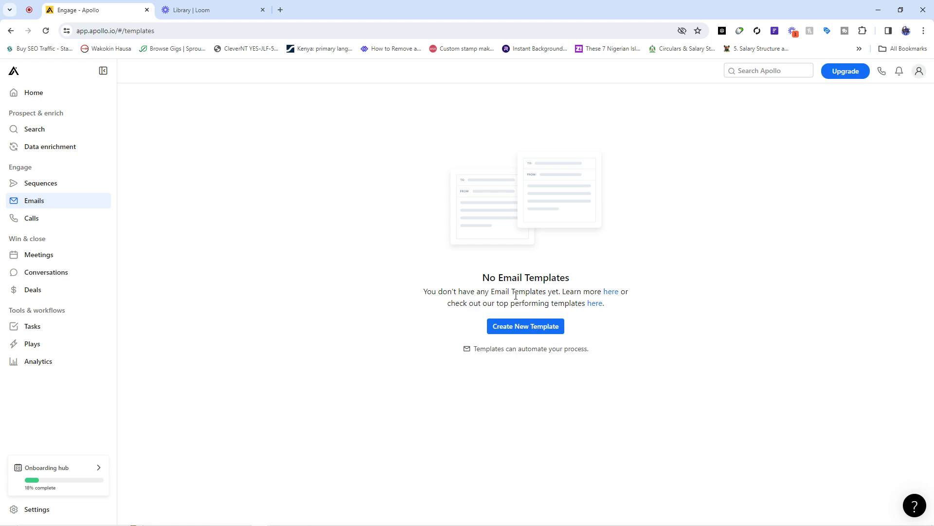
click(86, 201)
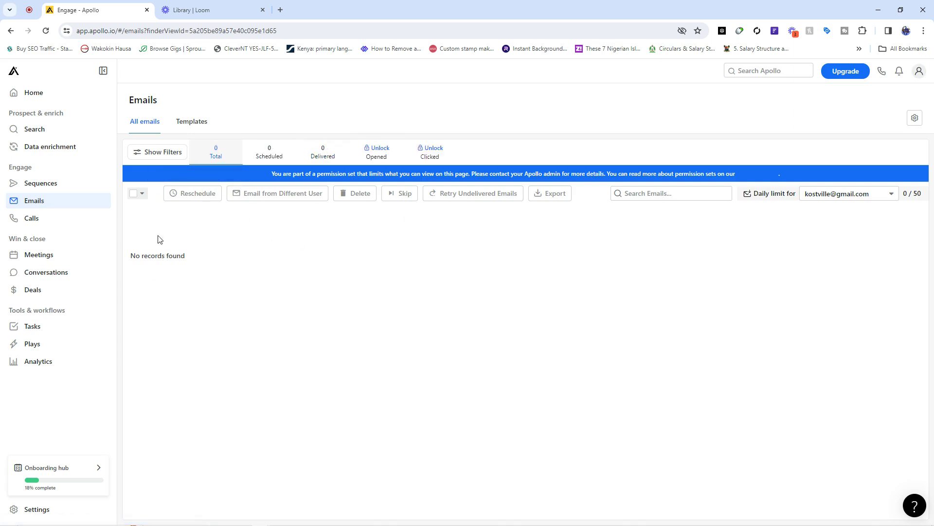
drag(129, 258, 234, 271)
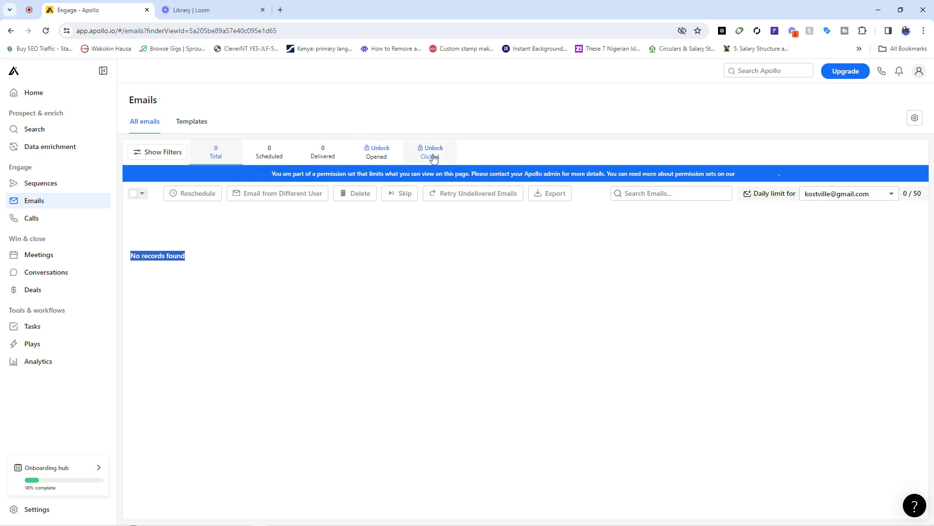
Step: View the Calls page and point out the Win & close navigation section
click(53, 218)
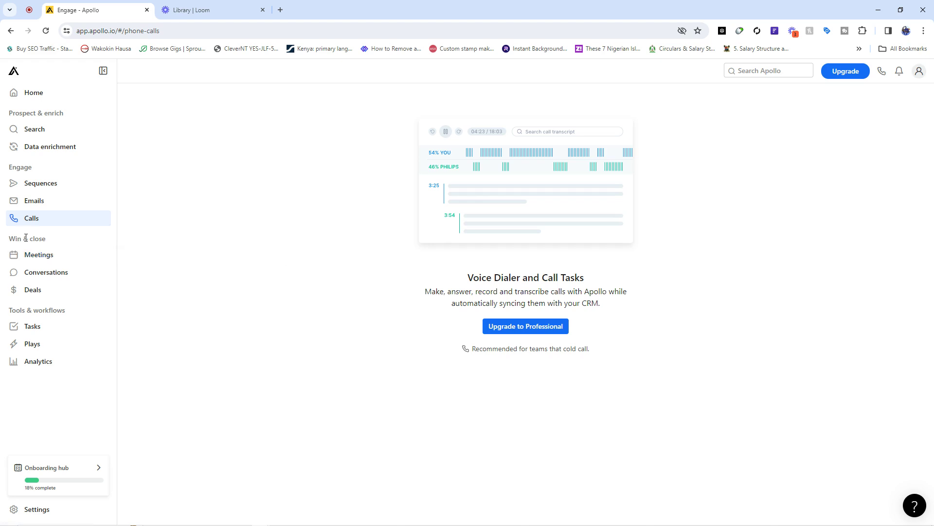
drag(7, 239, 54, 236)
click(146, 240)
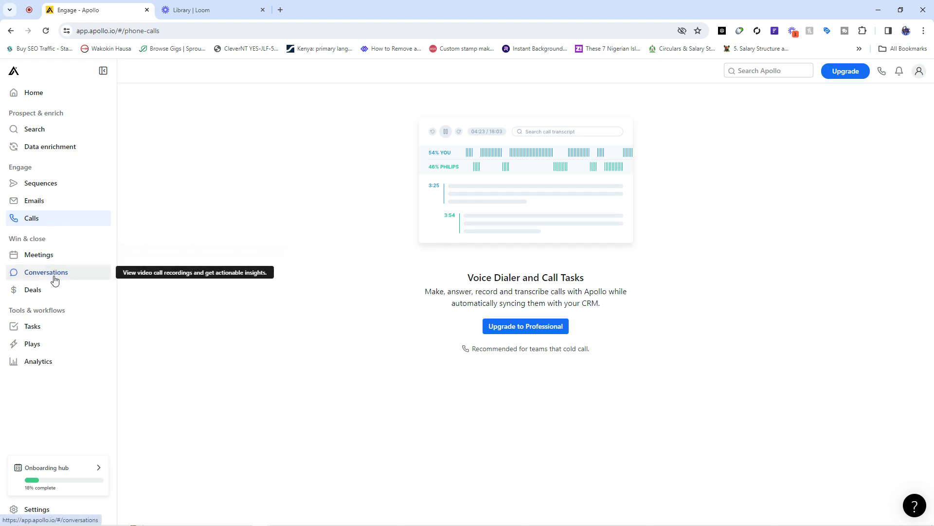